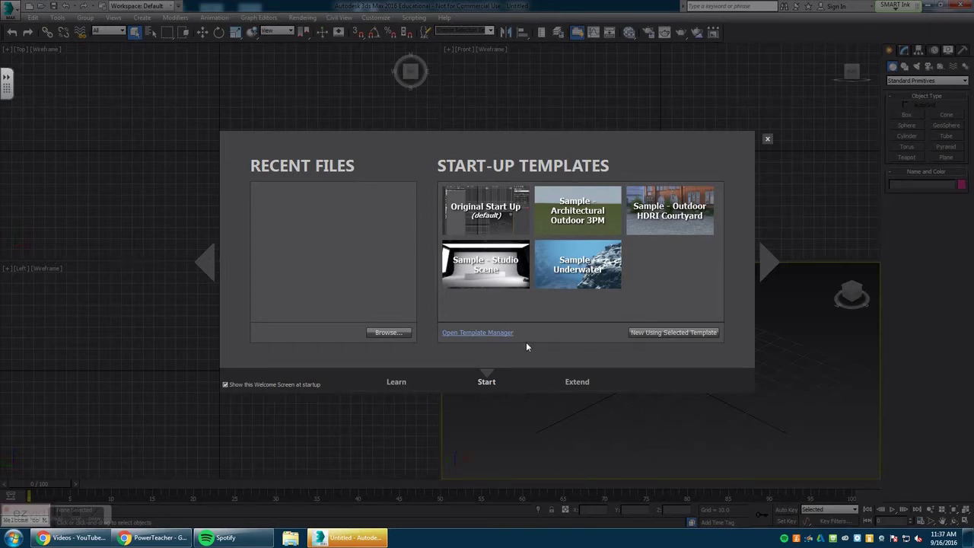
# Close the welcome screen and maximize the Perspective viewport to fill the workspace
pyautogui.click(767, 140)
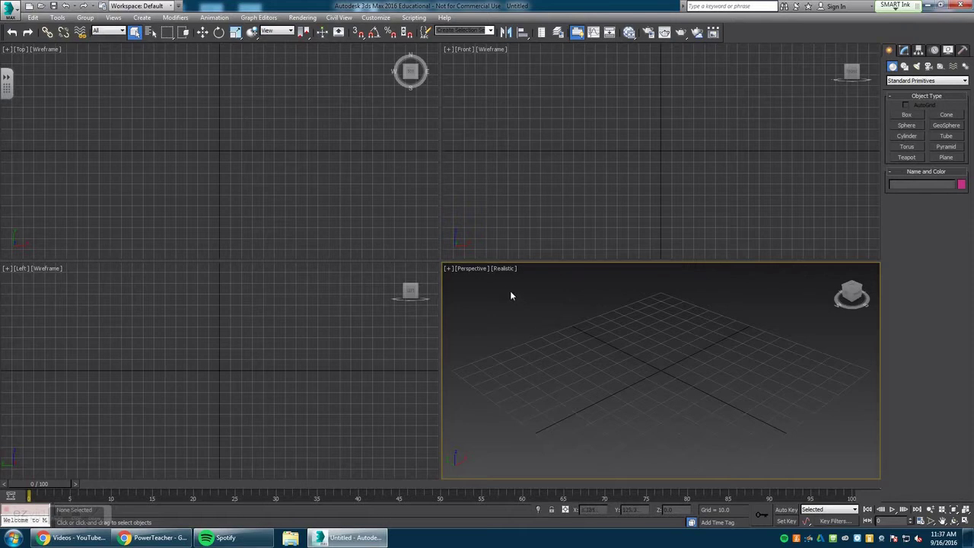
pyautogui.click(967, 522)
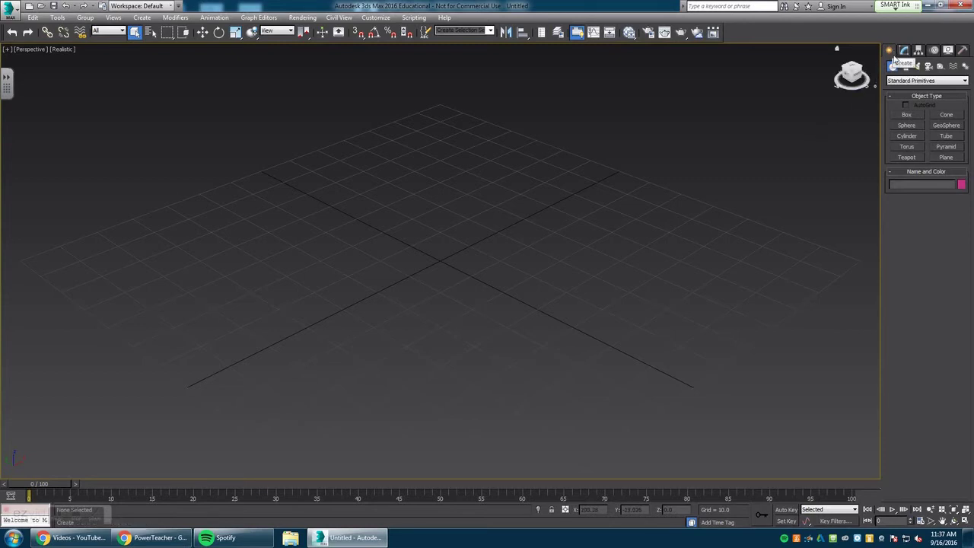
# Draw two long boxes side by side, the second measuring 17.199 × 74.851 × 19.553
pyautogui.click(908, 115)
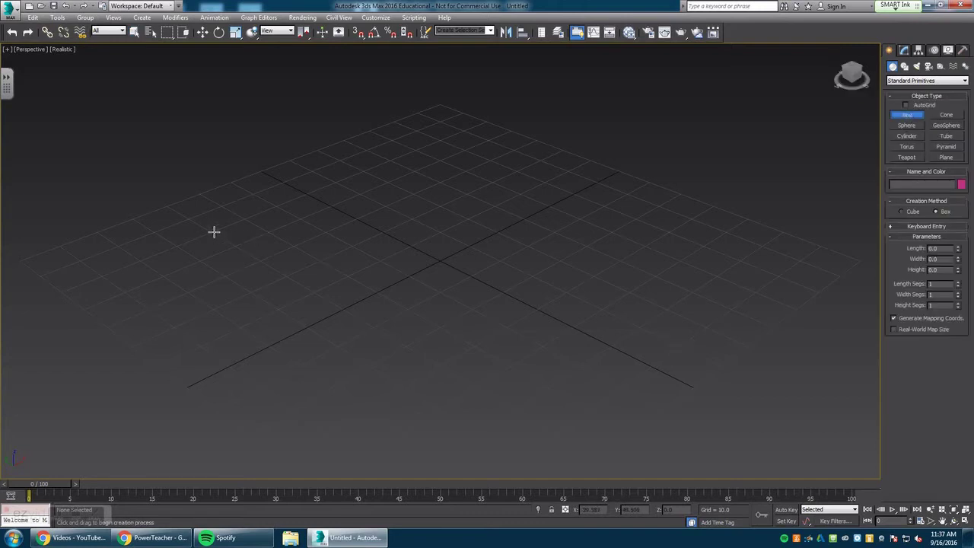
pyautogui.moveTo(214, 231)
pyautogui.mouseDown()
pyautogui.moveTo(257, 256)
pyautogui.moveTo(500, 170)
pyautogui.mouseUp()
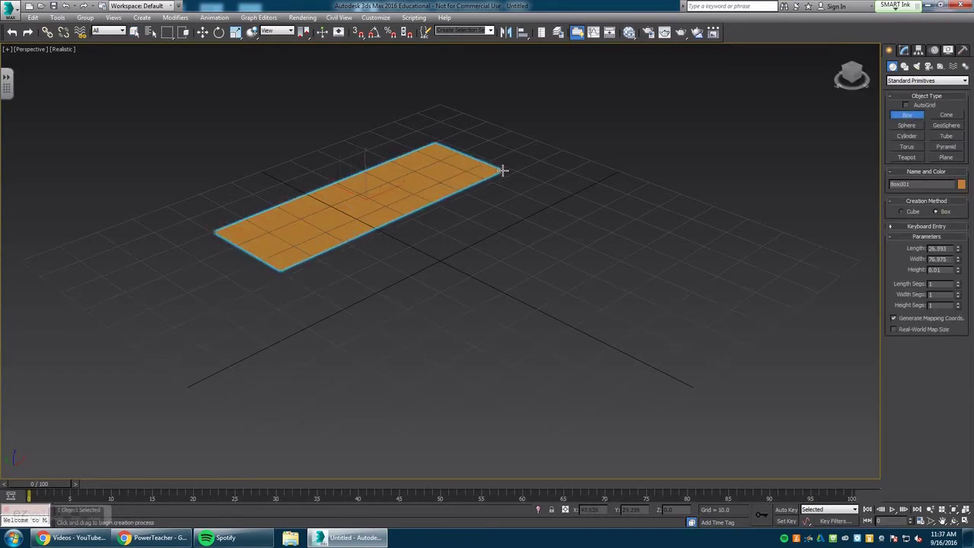
pyautogui.click(492, 69)
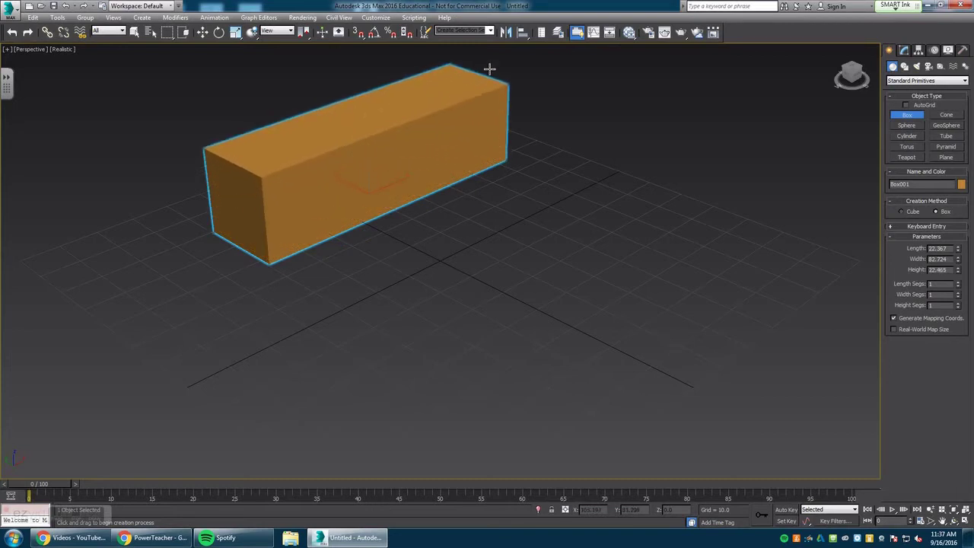
pyautogui.moveTo(324, 297); pyautogui.dragTo(593, 211)
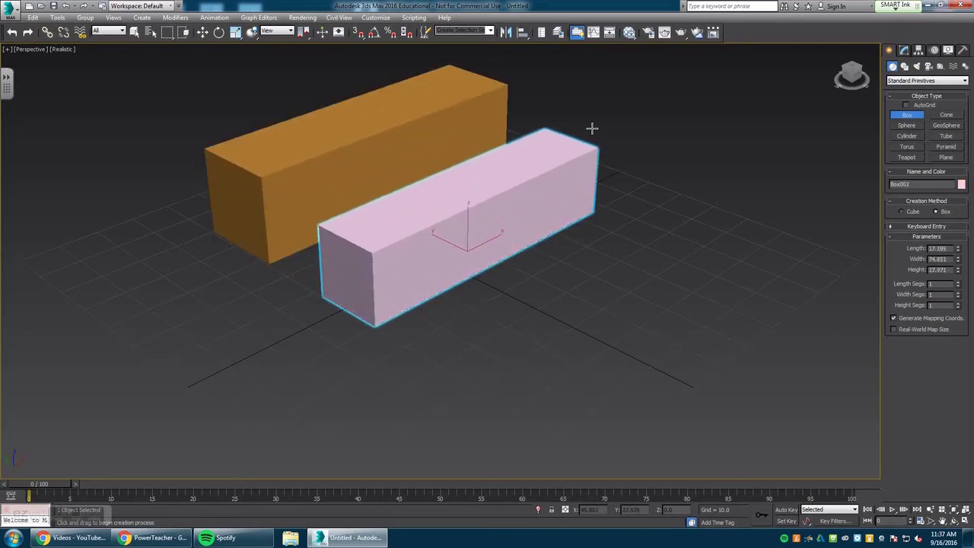
pyautogui.click(587, 125)
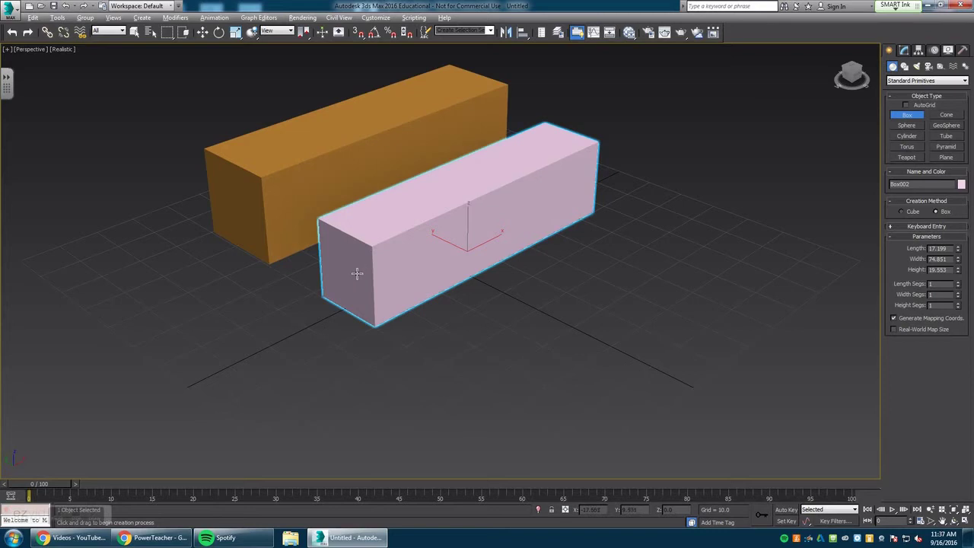
pyautogui.keyDown('alt'); pyautogui.moveTo(357, 273); pyautogui.dragTo(407, 267, button='middle'); pyautogui.keyUp('alt')
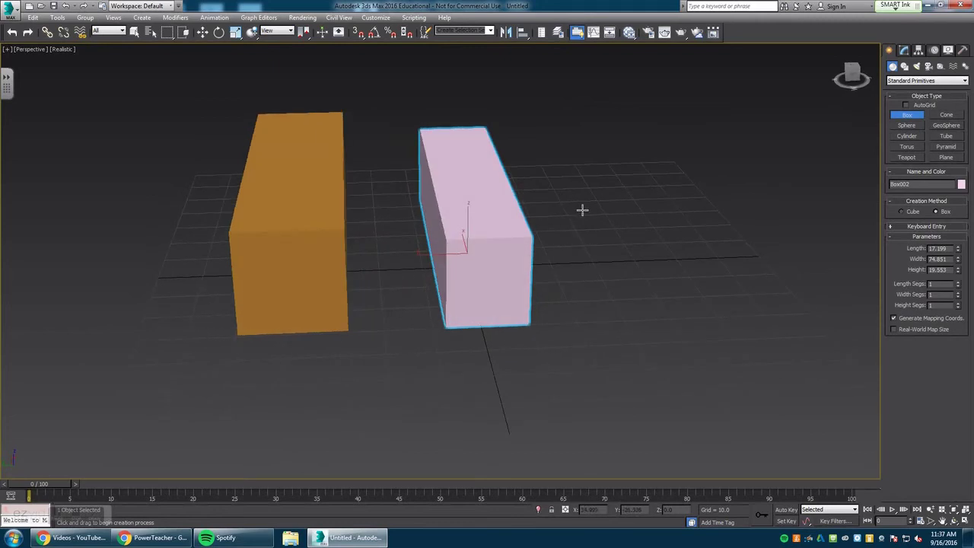
pyautogui.rightClick(628, 213)
pyautogui.click(629, 218)
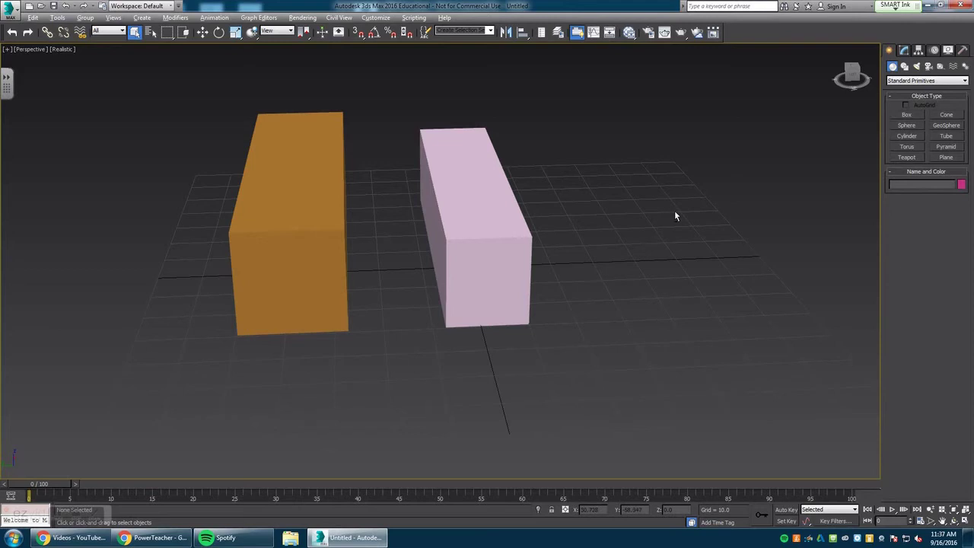
pyautogui.moveTo(674, 217)
pyautogui.keyDown('alt'); pyautogui.mouseDown(button='middle')
pyautogui.moveTo(632, 211)
pyautogui.moveTo(644, 191)
pyautogui.moveTo(668, 214)
pyautogui.mouseUp(button='middle'); pyautogui.keyUp('alt')
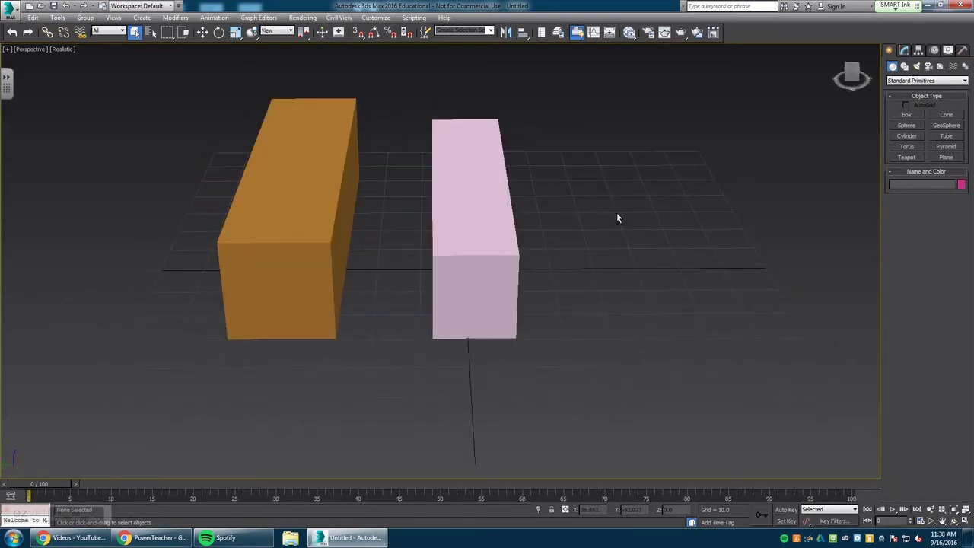
pyautogui.click(303, 234)
pyautogui.keyDown('alt'); pyautogui.moveTo(303, 234); pyautogui.dragTo(344, 257, button='middle'); pyautogui.keyUp('alt')
pyautogui.click(559, 276)
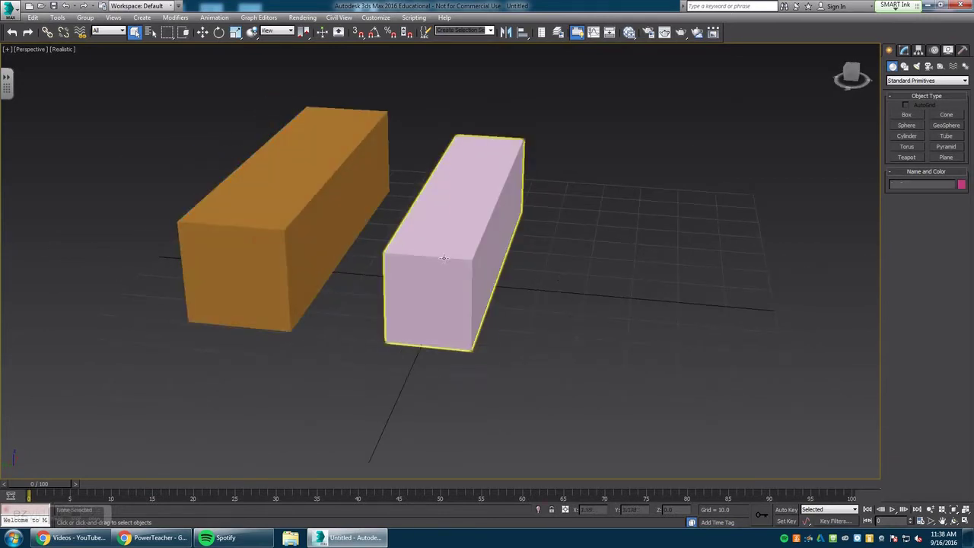
# Add an Edit Poly modifier to the orange Box001 and then the pink Box002
pyautogui.click(340, 201)
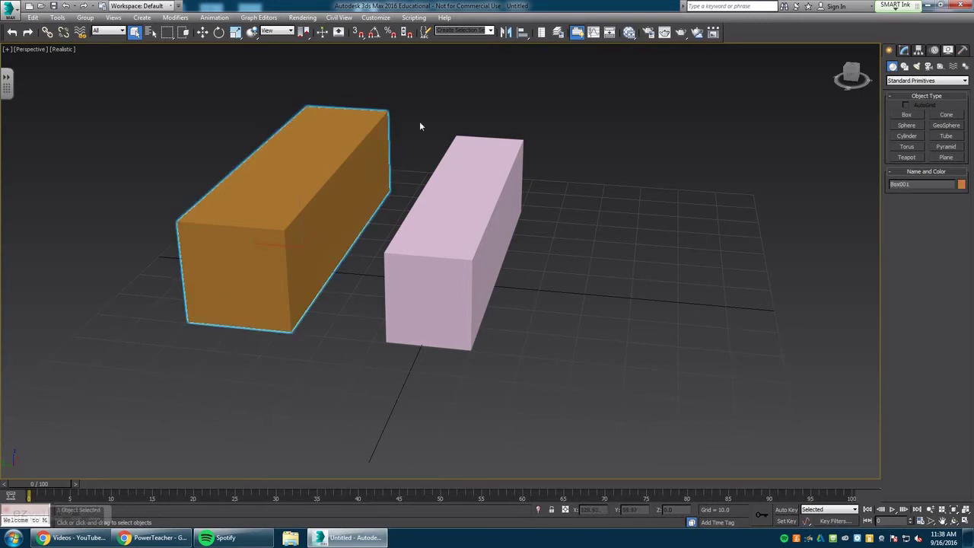
pyautogui.click(906, 50)
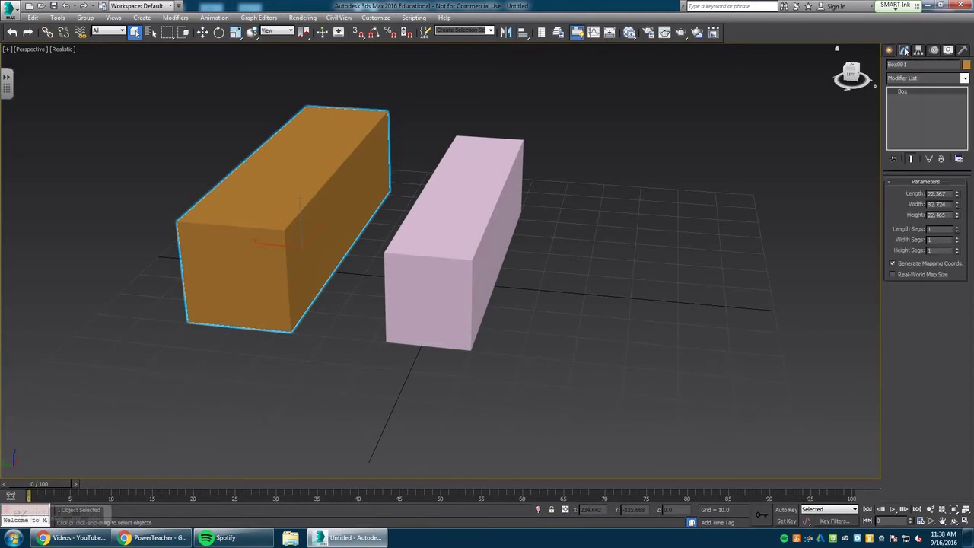
pyautogui.click(965, 78)
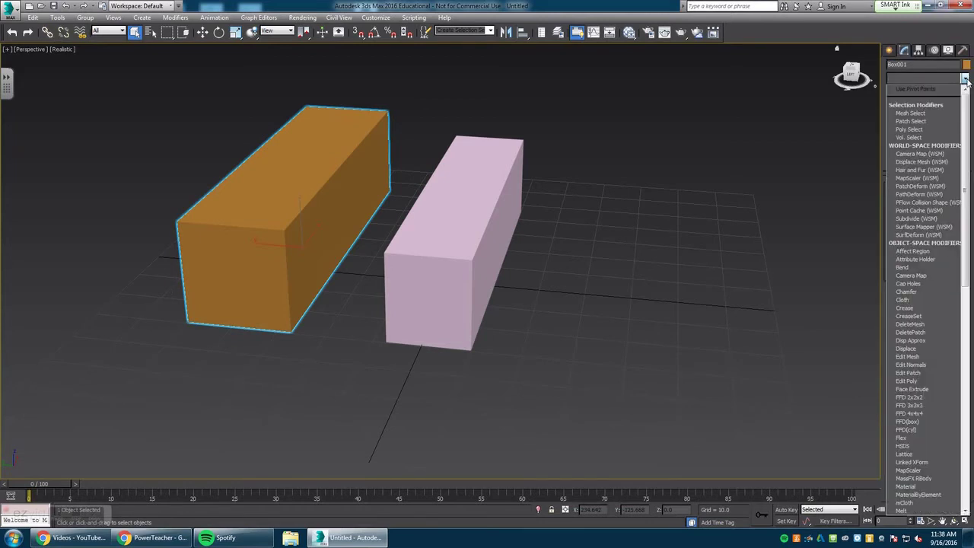
pyautogui.click(921, 381)
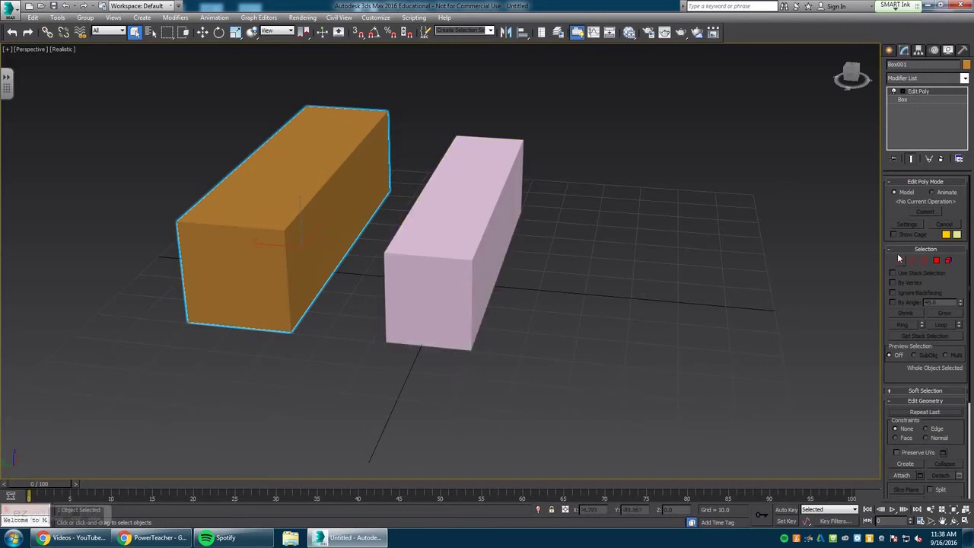
pyautogui.click(464, 234)
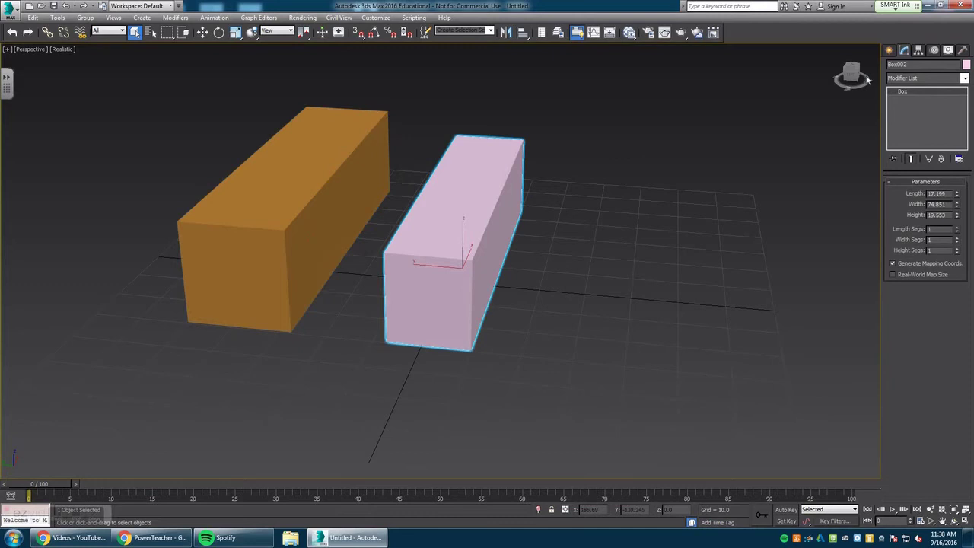
pyautogui.click(964, 78)
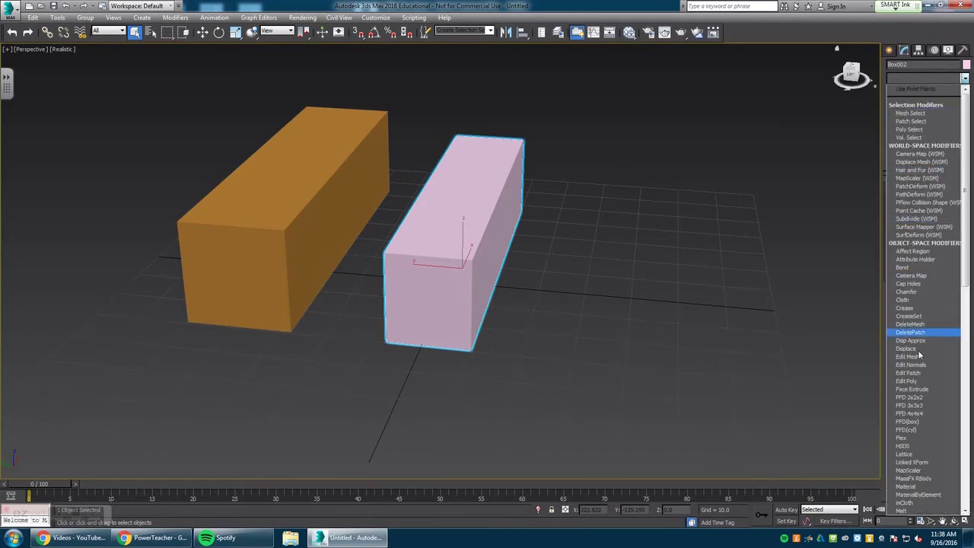
pyautogui.click(918, 383)
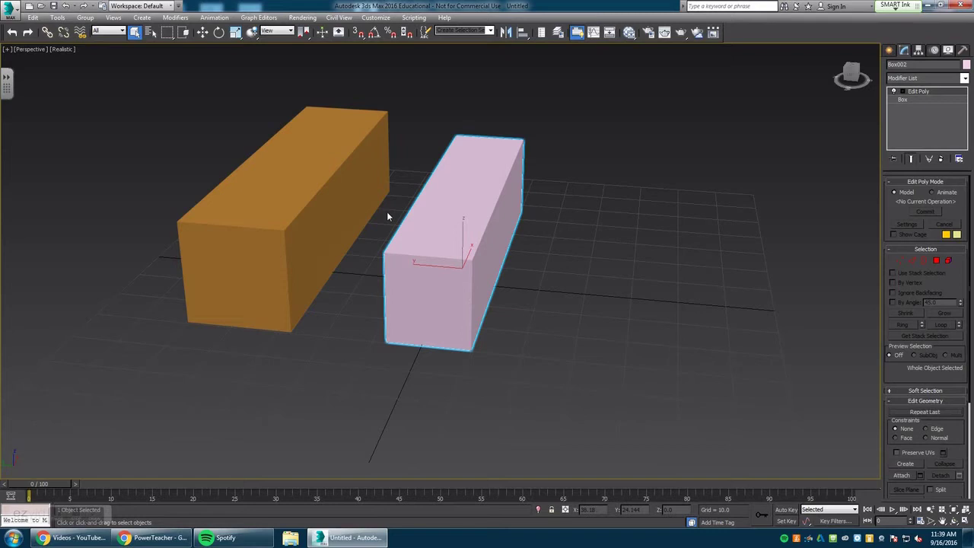
# Use Box001's Edit Geometry Attach to merge the pink Box002 into it
pyautogui.click(341, 218)
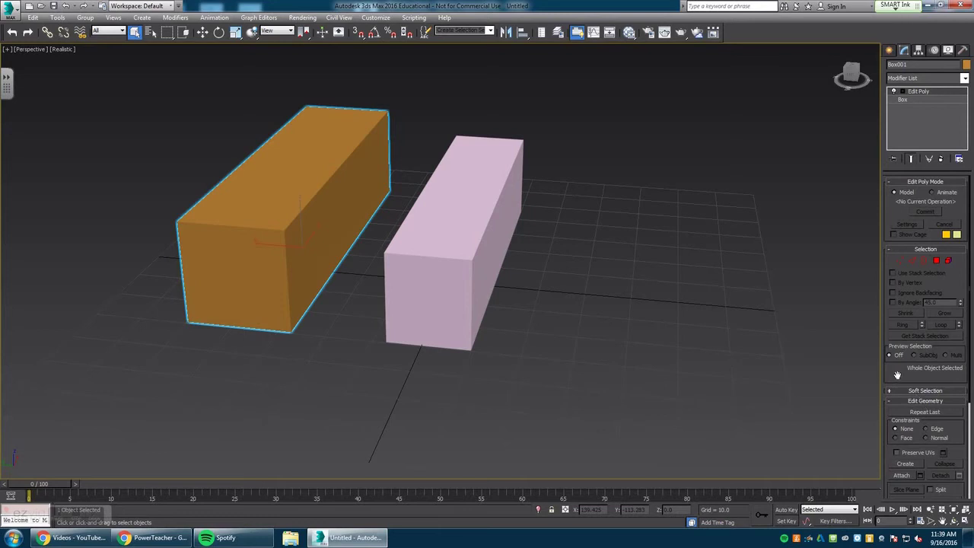
pyautogui.moveTo(898, 375); pyautogui.dragTo(906, 207)
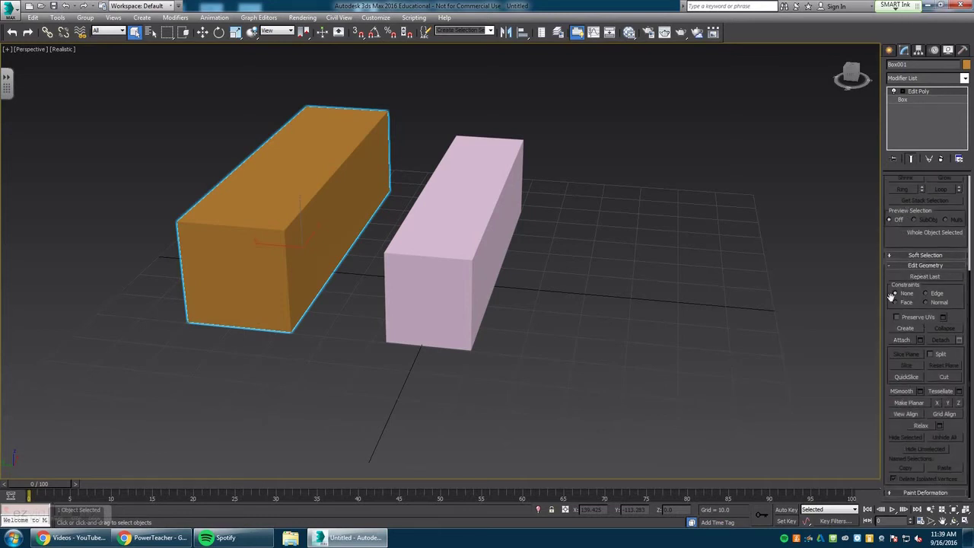
pyautogui.click(902, 341)
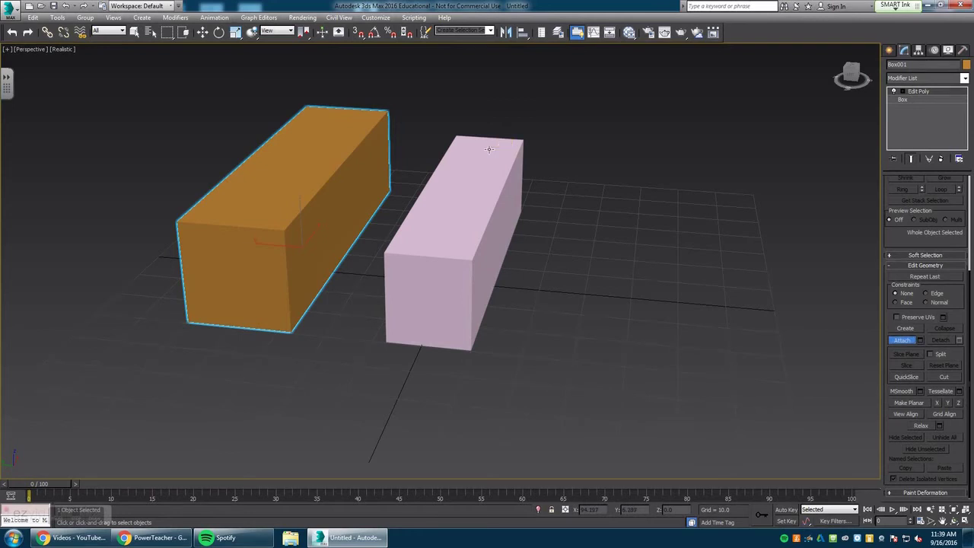
pyautogui.click(489, 148)
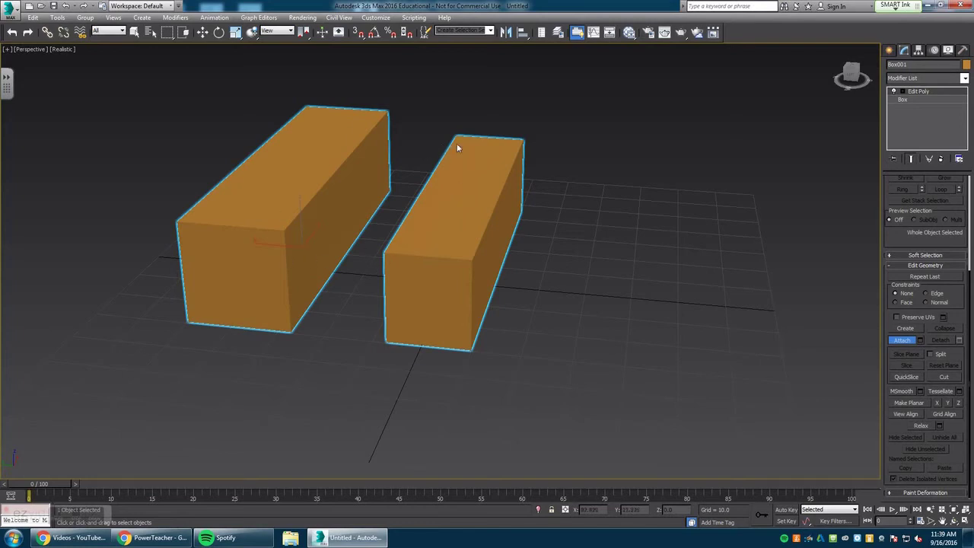
# Turn off Attach, move the combined Box001 across the grid, and zoom into the gap
pyautogui.click(903, 340)
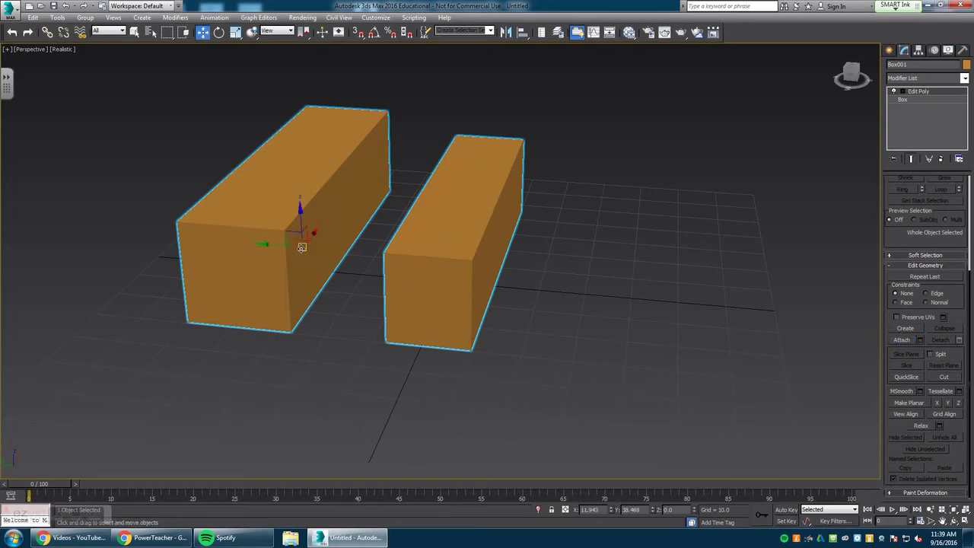
pyautogui.moveTo(302, 247); pyautogui.dragTo(346, 259)
pyautogui.click(395, 272)
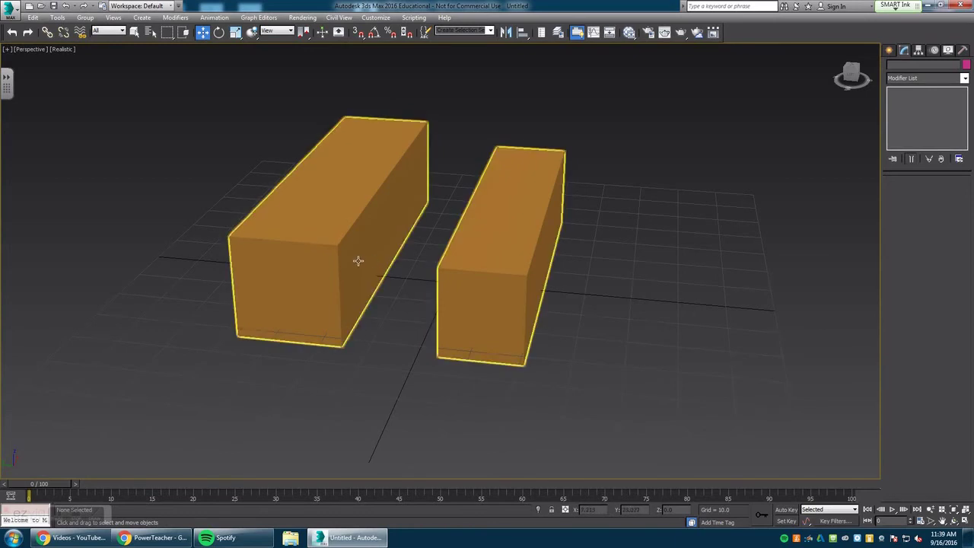
pyautogui.scroll(5, 375, 274)
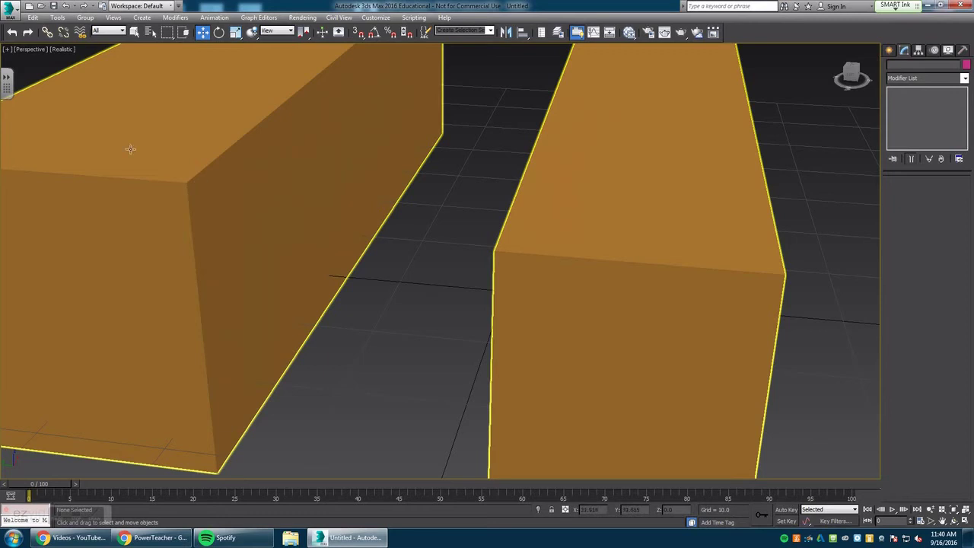
# Switch the Perspective view to Edged Faces shading and select the left box
pyautogui.click(61, 50)
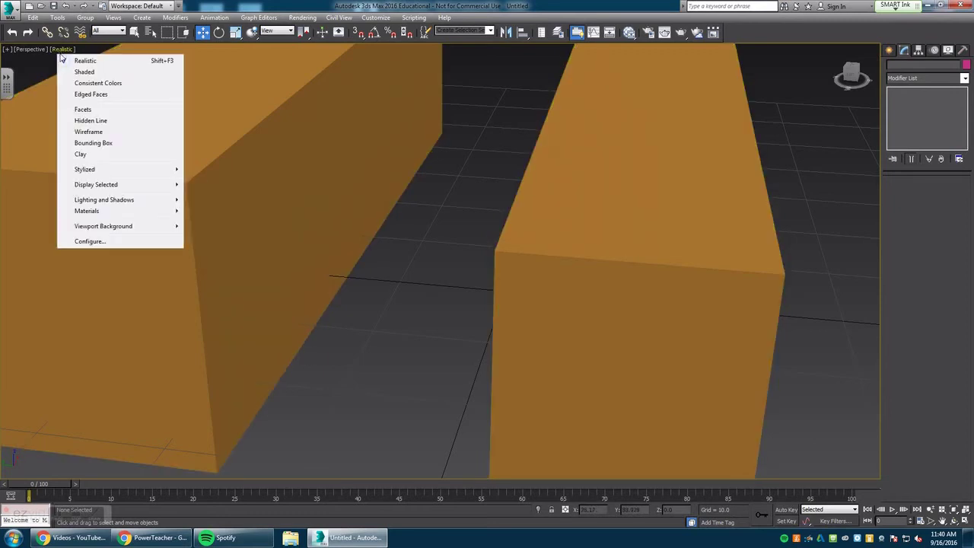
pyautogui.click(110, 94)
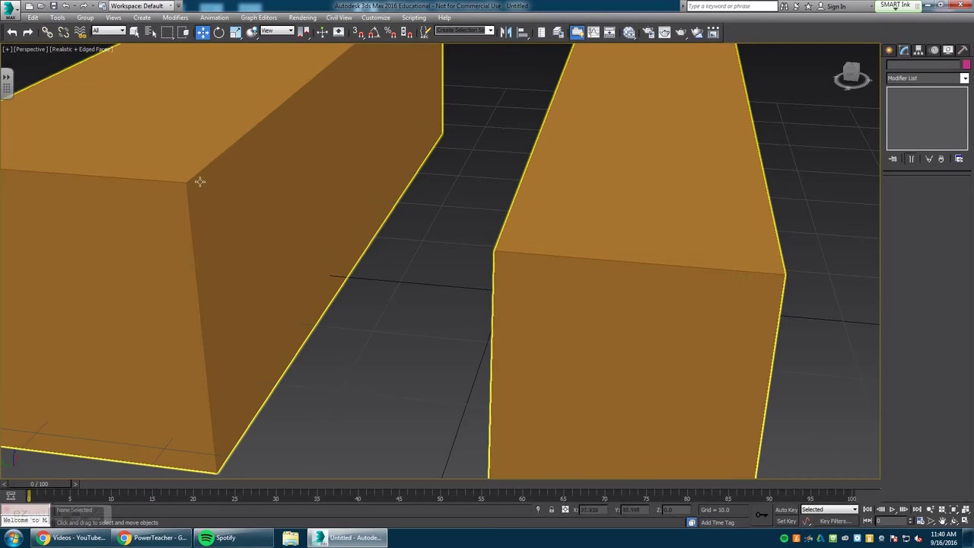
pyautogui.click(226, 198)
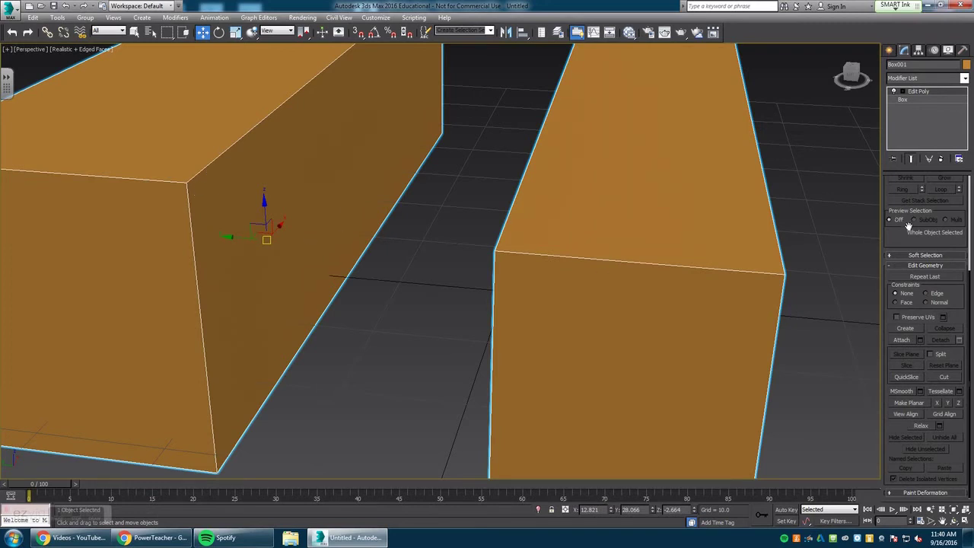
# At Polygon level, delete the left box's and right box's inner facing side faces
pyautogui.moveTo(908, 232); pyautogui.dragTo(925, 379)
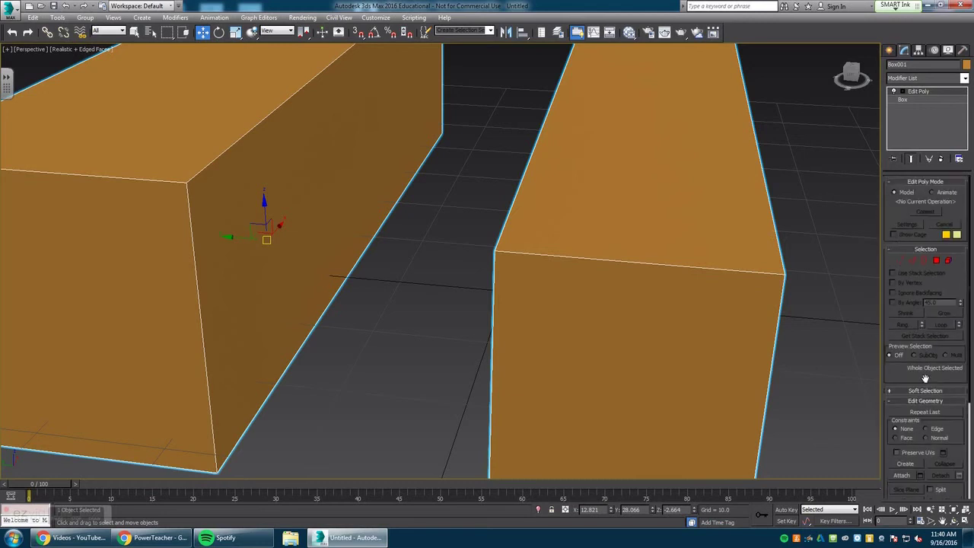
pyautogui.click(938, 262)
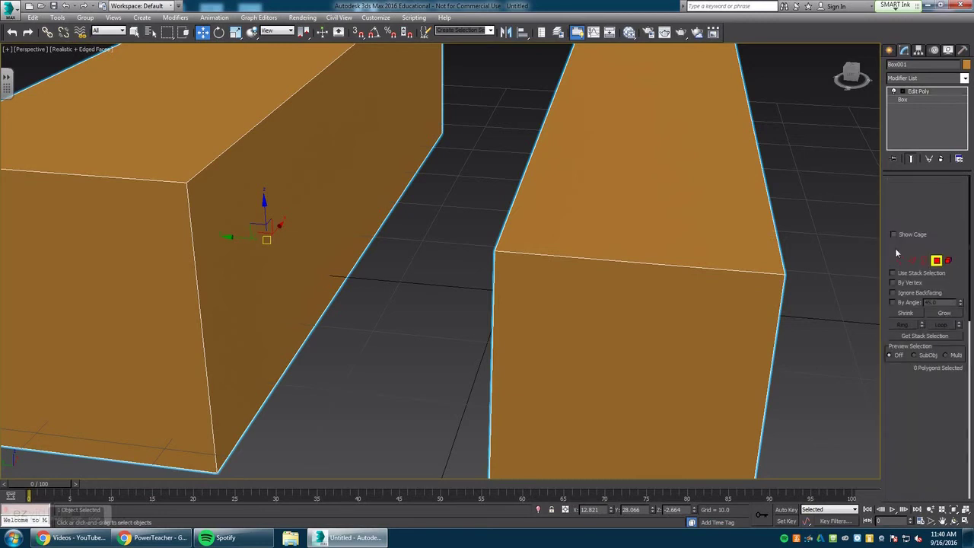
pyautogui.click(325, 203)
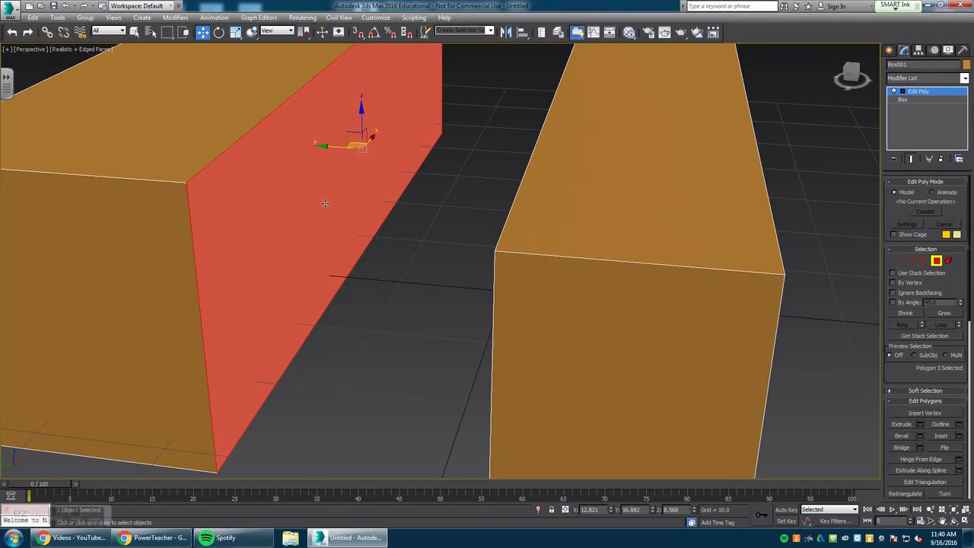
pyautogui.press('Delete')
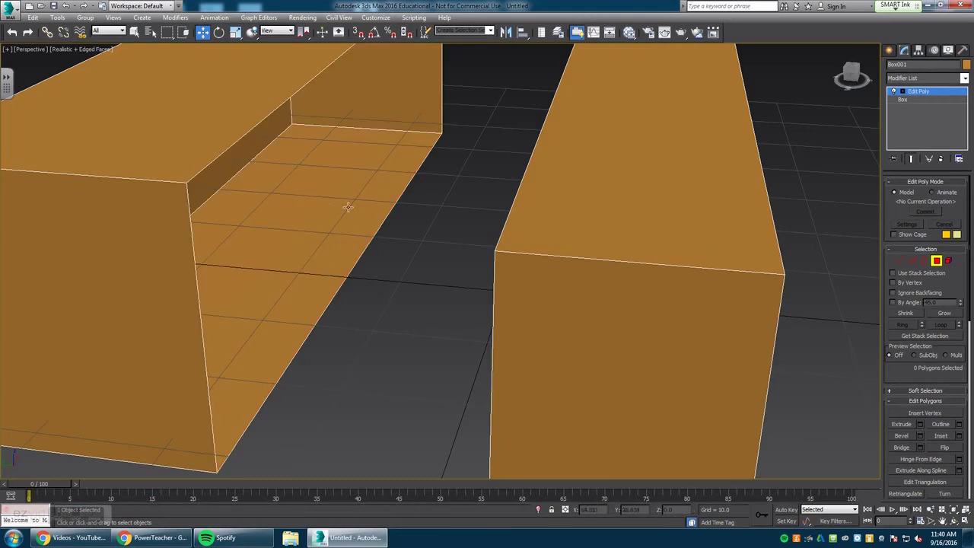
pyautogui.keyDown('alt'); pyautogui.moveTo(388, 256); pyautogui.dragTo(409, 257, button='middle'); pyautogui.keyUp('alt')
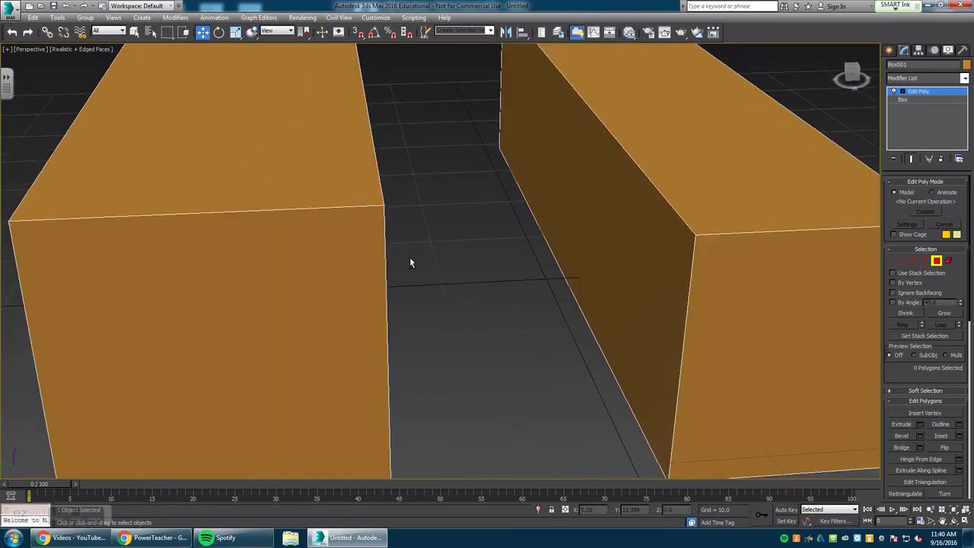
pyautogui.click(579, 197)
pyautogui.press('Delete')
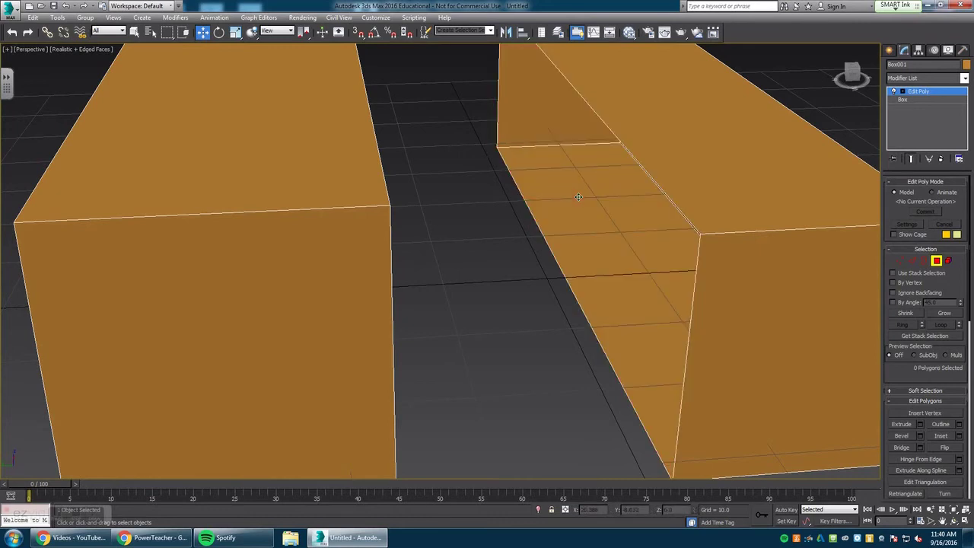
# Select all of the right box's polygons and move them left beside the left box's opening
pyautogui.moveTo(564, 218)
pyautogui.keyDown('alt'); pyautogui.mouseDown(button='middle')
pyautogui.moveTo(541, 220)
pyautogui.moveTo(564, 217)
pyautogui.mouseUp(button='middle'); pyautogui.keyUp('alt')
pyautogui.scroll(-5, 524, 213)
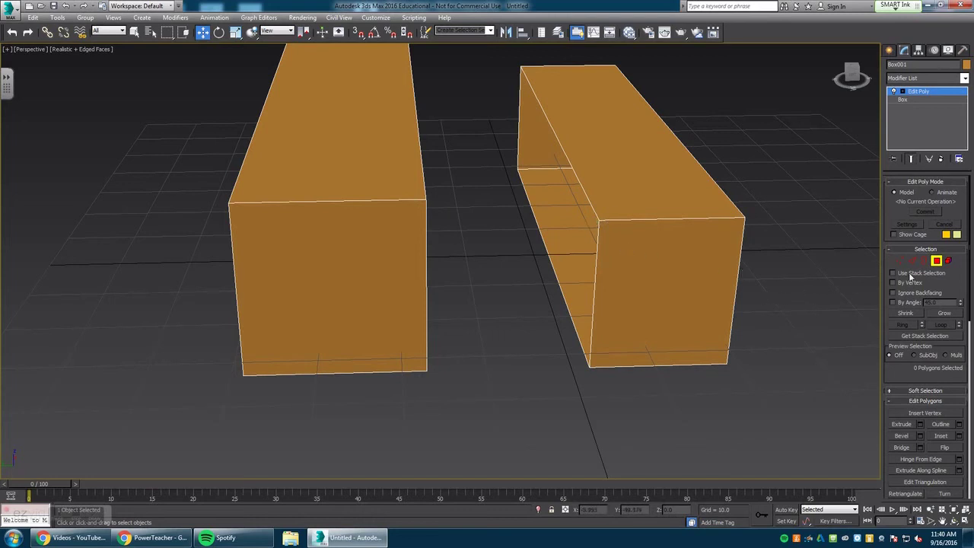
pyautogui.moveTo(506, 58); pyautogui.dragTo(777, 401)
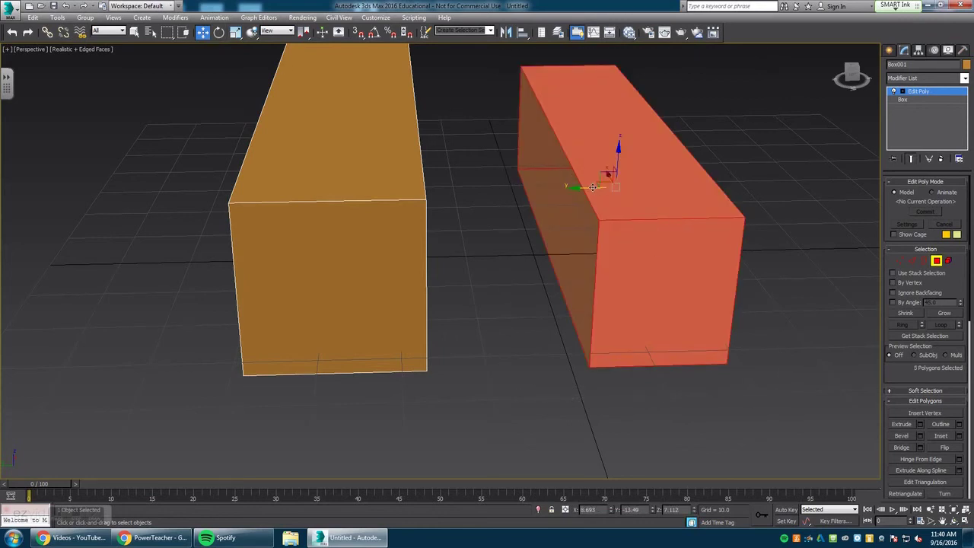
pyautogui.moveTo(592, 188); pyautogui.dragTo(482, 192)
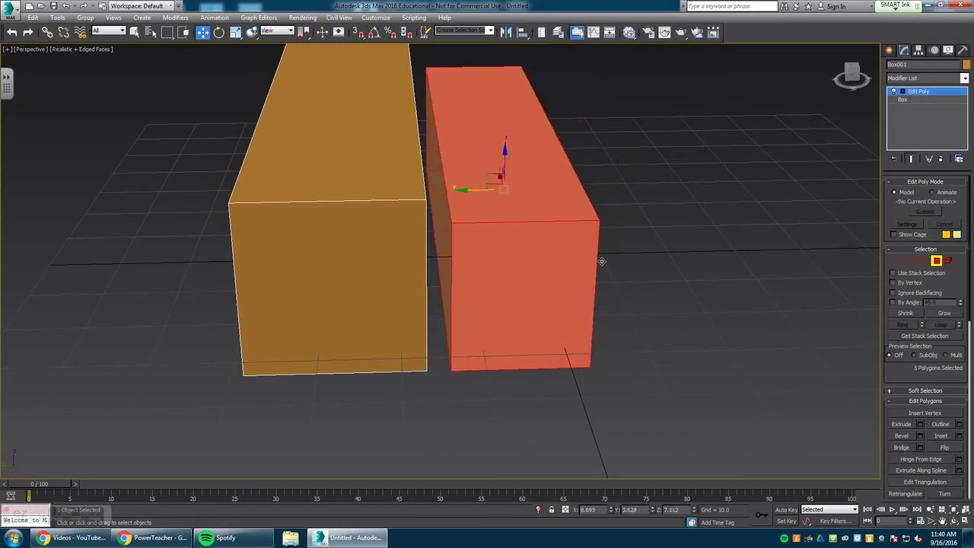
pyautogui.keyDown('alt'); pyautogui.moveTo(529, 272); pyautogui.dragTo(514, 270, button='middle'); pyautogui.keyUp('alt')
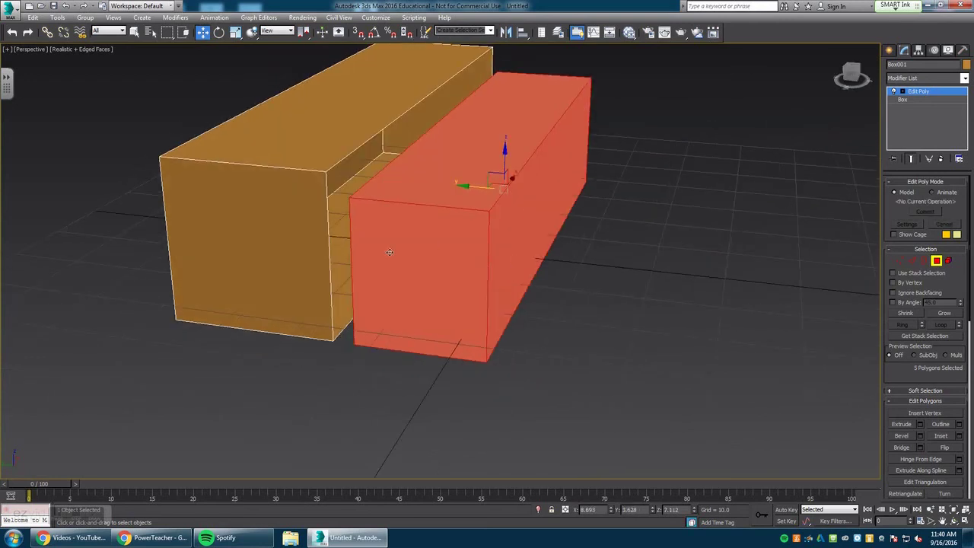
pyautogui.click(601, 270)
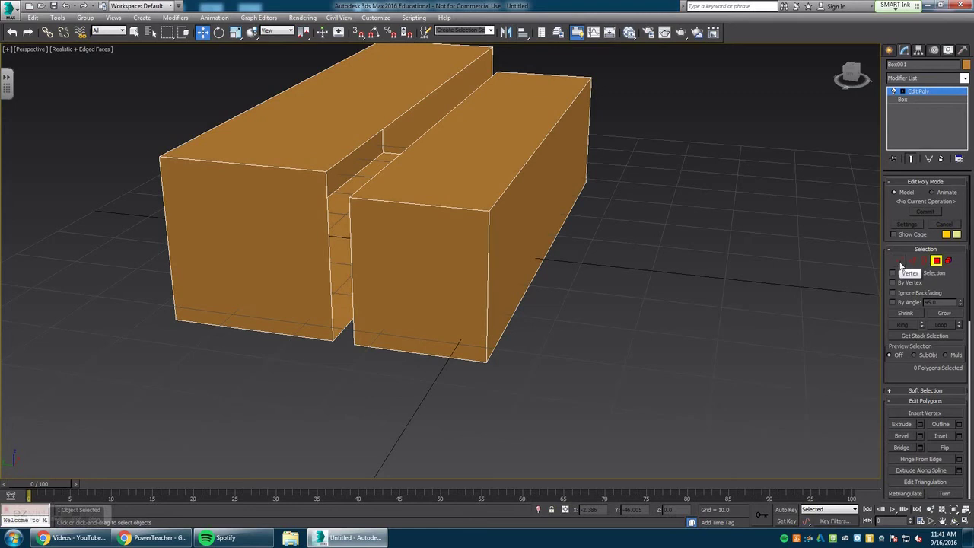
# Switch Box001 to Vertex level and turn on Target Weld under Edit Vertices
pyautogui.click(901, 262)
pyautogui.moveTo(905, 380); pyautogui.dragTo(905, 153)
pyautogui.scroll(-1, 953, 359)
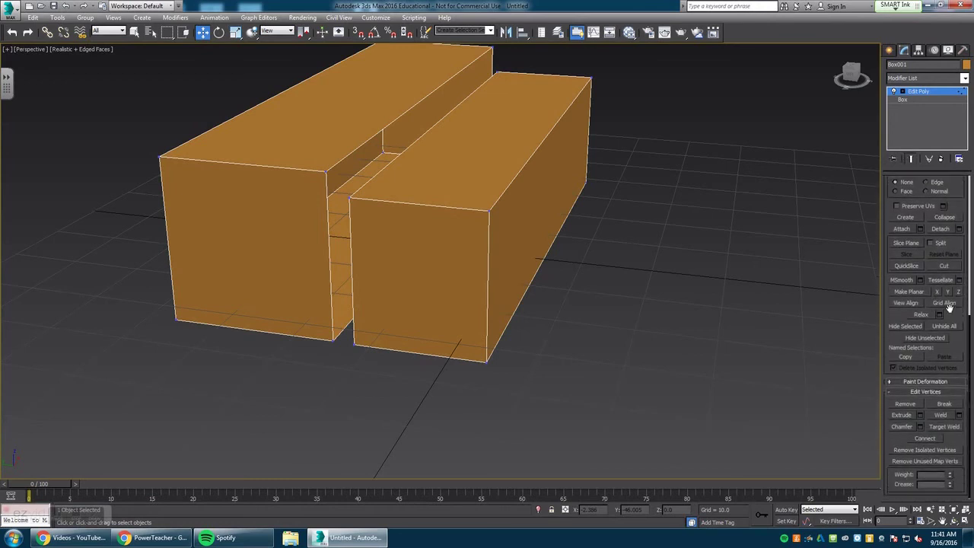
pyautogui.click(943, 428)
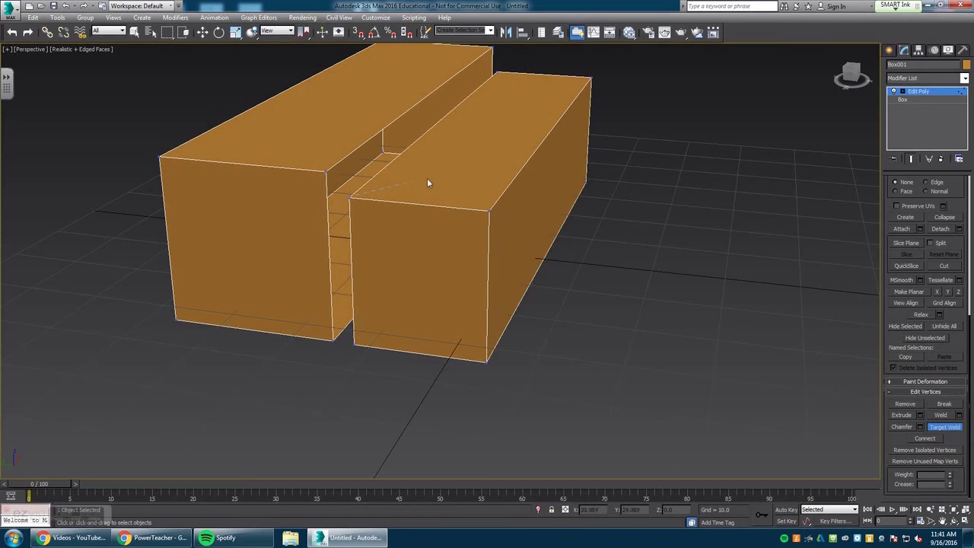
# Target-weld the front top and bottom corner vertices, then a back top vertex pair
pyautogui.click(327, 172)
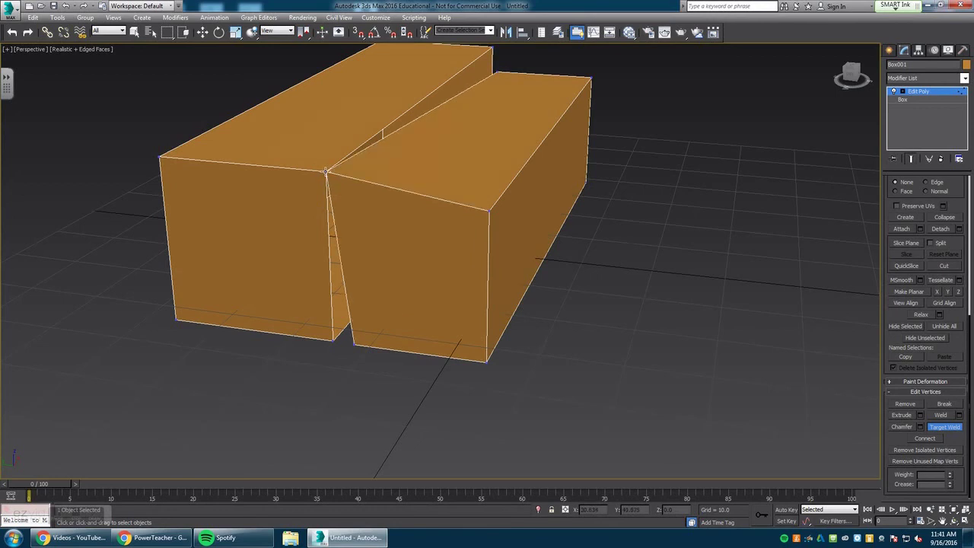
pyautogui.click(332, 341)
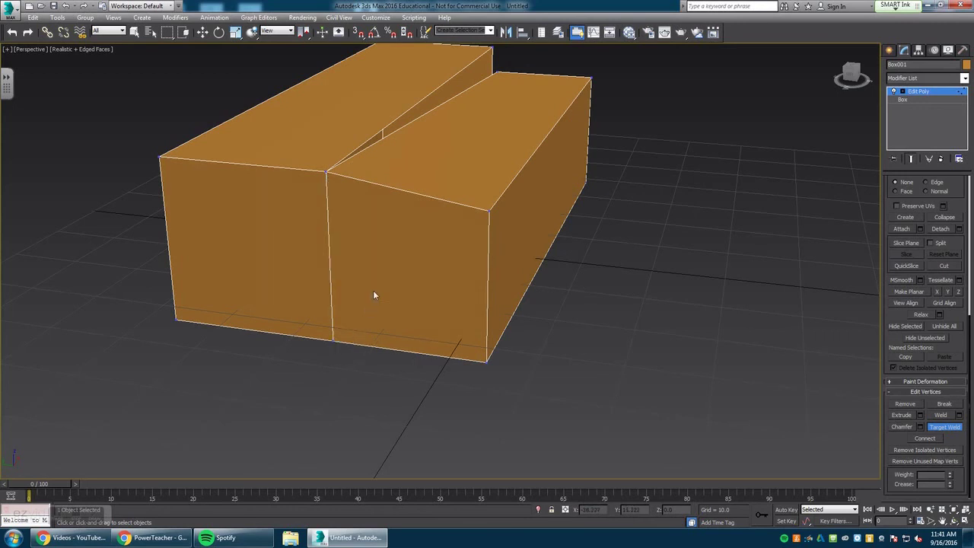
pyautogui.keyDown('alt'); pyautogui.moveTo(383, 326); pyautogui.dragTo(257, 313, button='middle'); pyautogui.keyUp('alt')
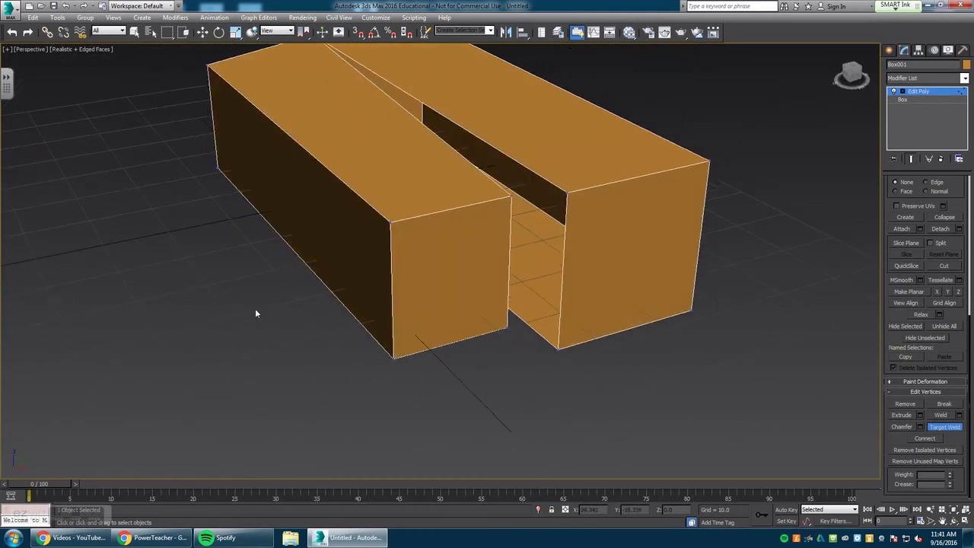
pyautogui.click(512, 195)
pyautogui.click(566, 195)
# Weld the remaining lower corner vertex pair across the gap, then turn off Target Weld
pyautogui.keyDown('alt'); pyautogui.moveTo(545, 305); pyautogui.dragTo(664, 271, button='middle'); pyautogui.keyUp('alt')
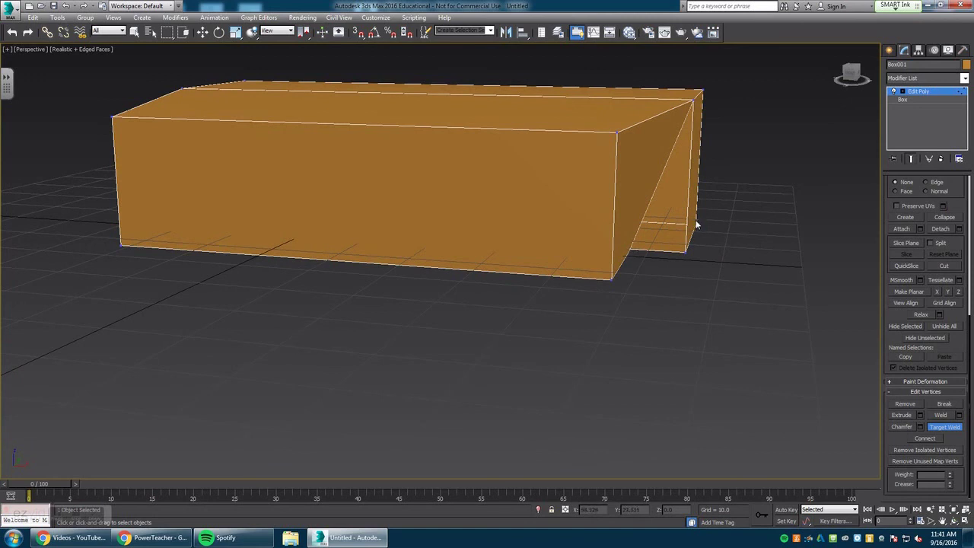
pyautogui.keyDown('alt'); pyautogui.moveTo(657, 255); pyautogui.dragTo(536, 276, button='middle'); pyautogui.keyUp('alt')
pyautogui.scroll(5, 525, 286)
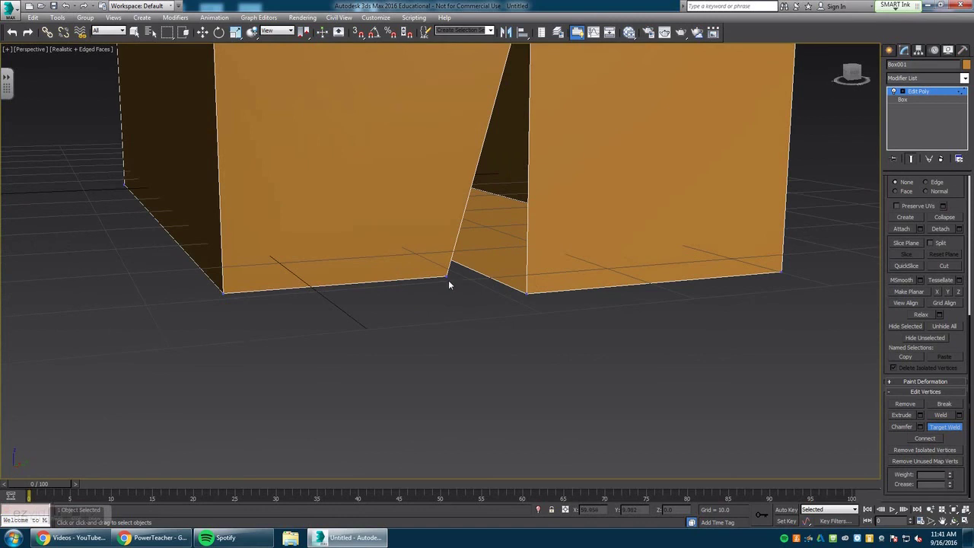
pyautogui.click(448, 277)
pyautogui.click(527, 293)
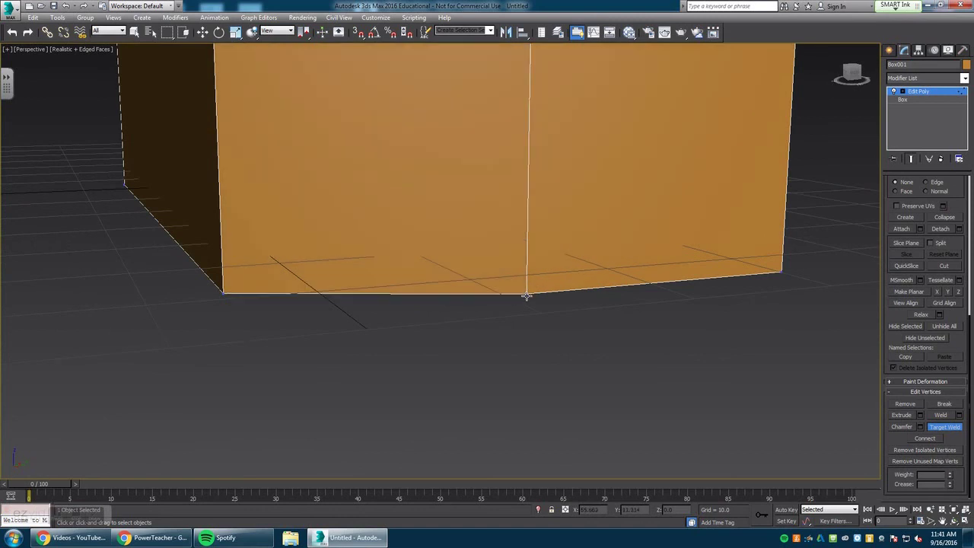
pyautogui.scroll(-5, 546, 306)
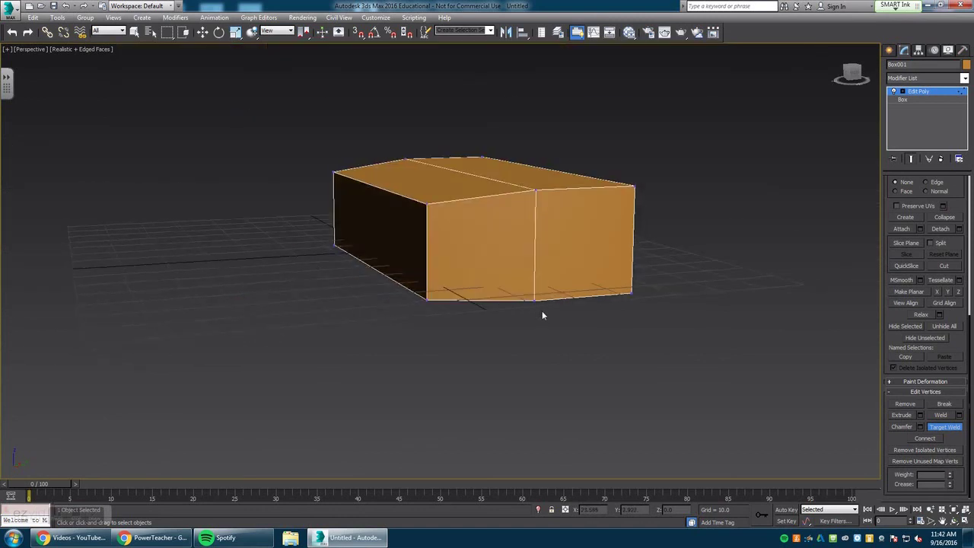
pyautogui.keyDown('alt'); pyautogui.moveTo(542, 314); pyautogui.dragTo(331, 340, button='middle'); pyautogui.keyUp('alt')
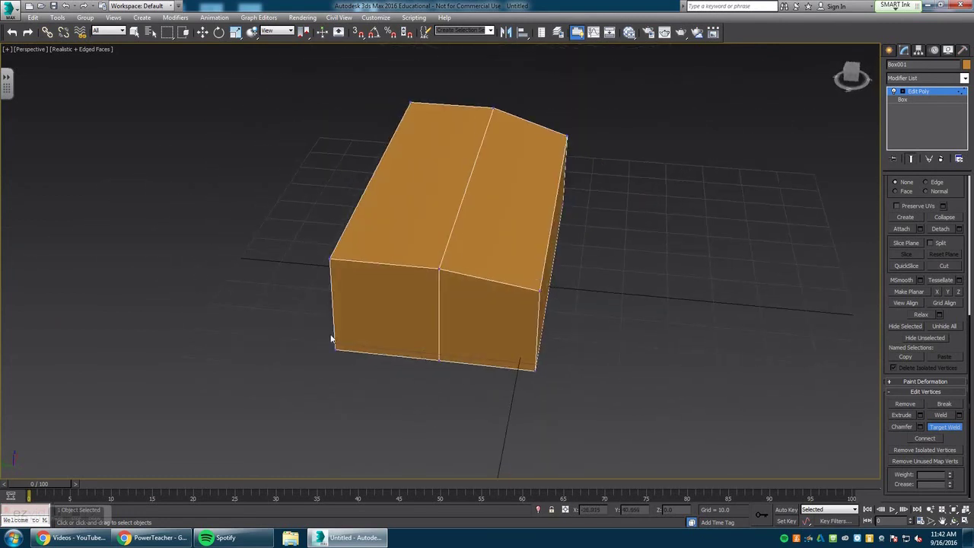
pyautogui.click(944, 429)
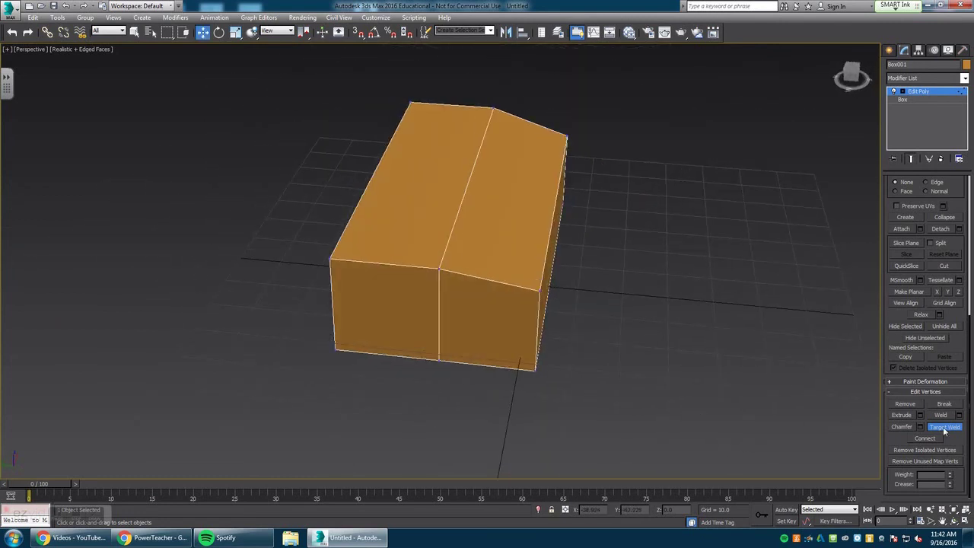